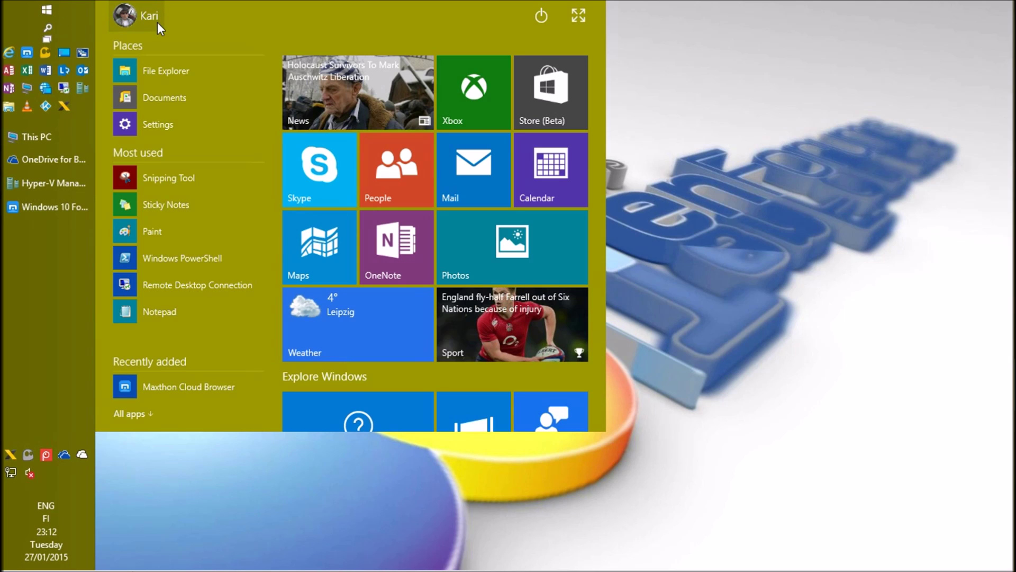
- Add Français (France) under Time & language > Region & language
click(186, 124)
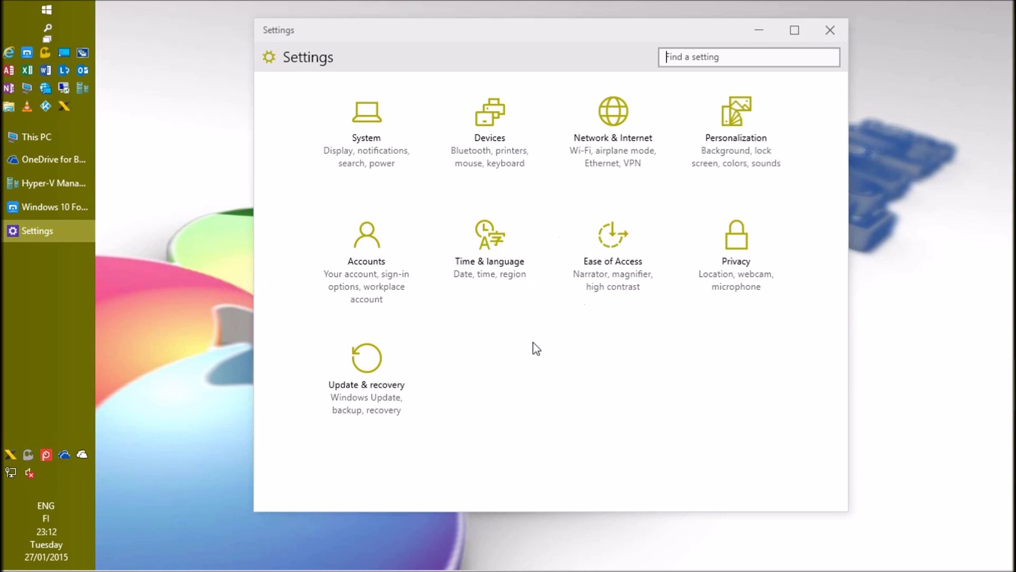
click(494, 254)
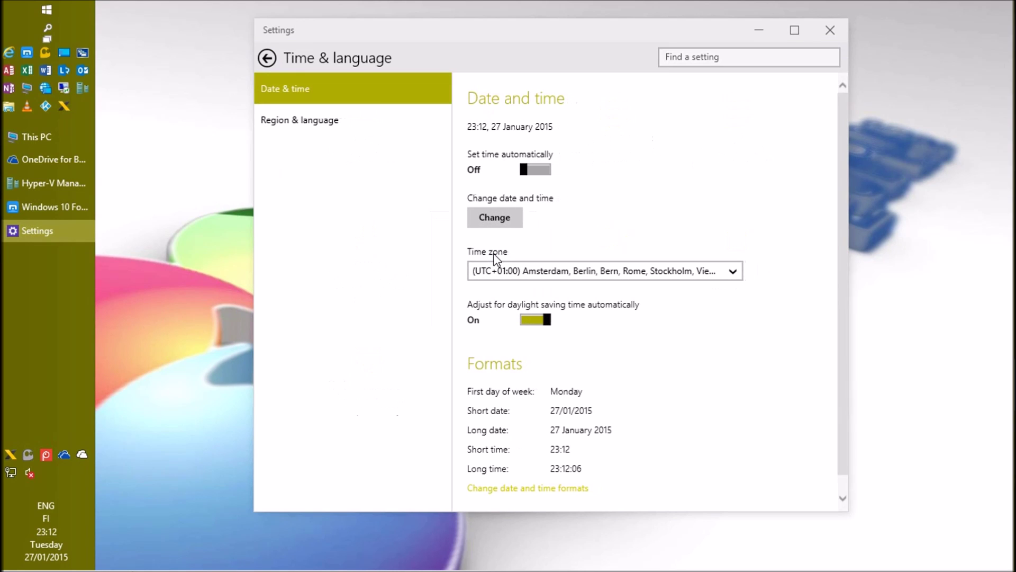
click(300, 119)
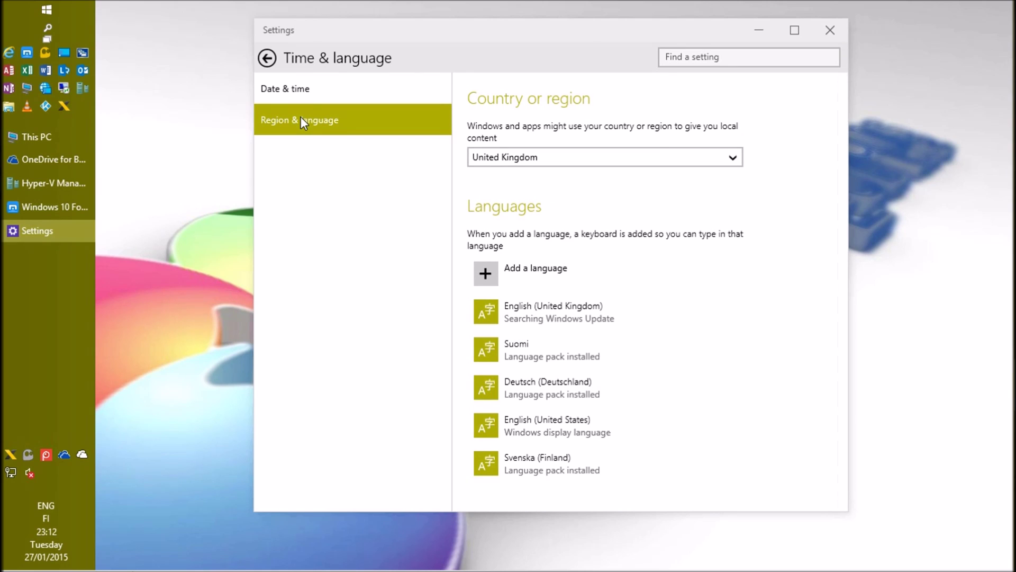
click(542, 270)
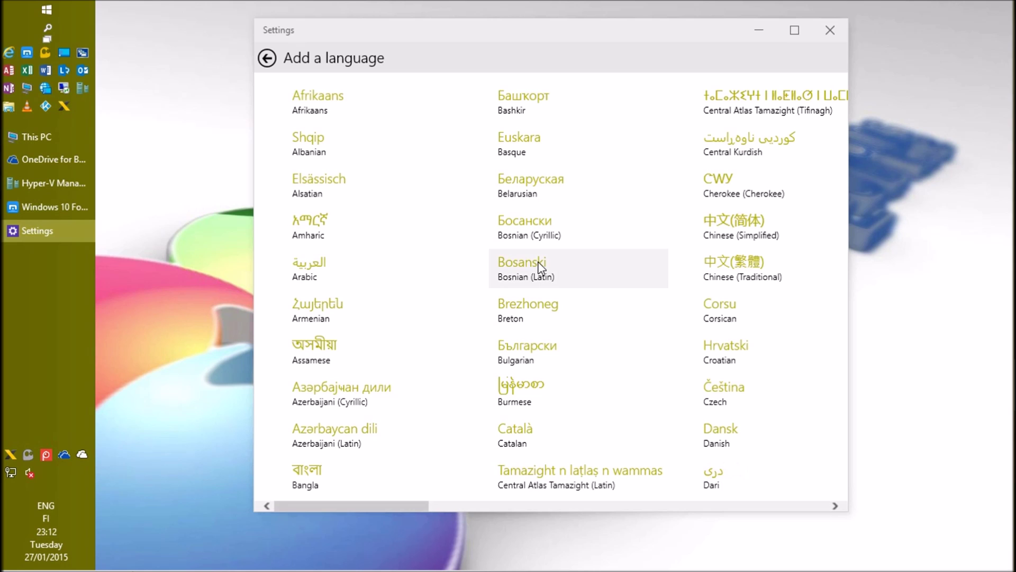
scroll(545, 279, down, 1)
scroll(540, 268, down, 1)
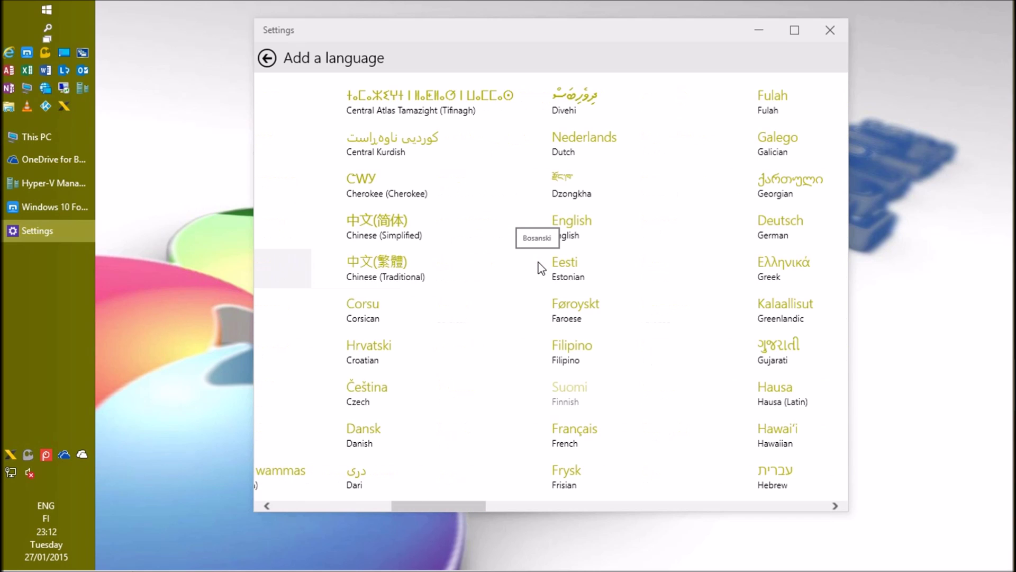
click(600, 439)
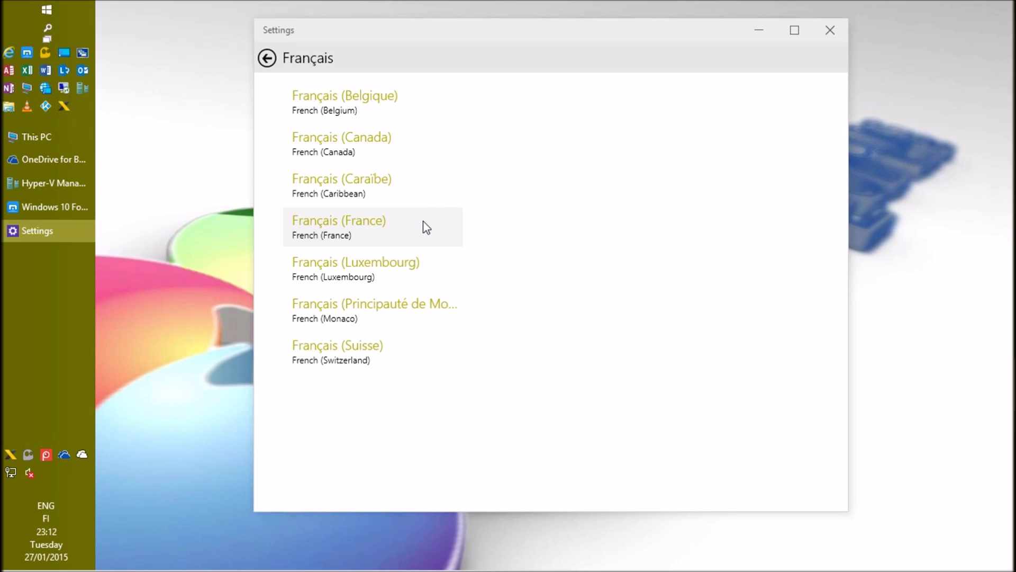
click(426, 227)
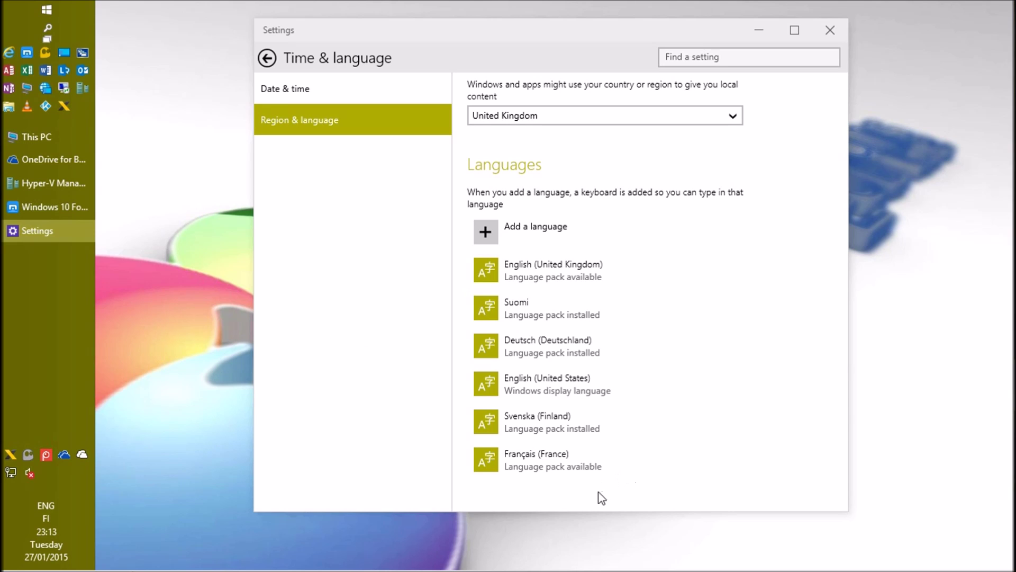
- Download the Français (France) language pack from its Options page, then return to Region & language
click(524, 465)
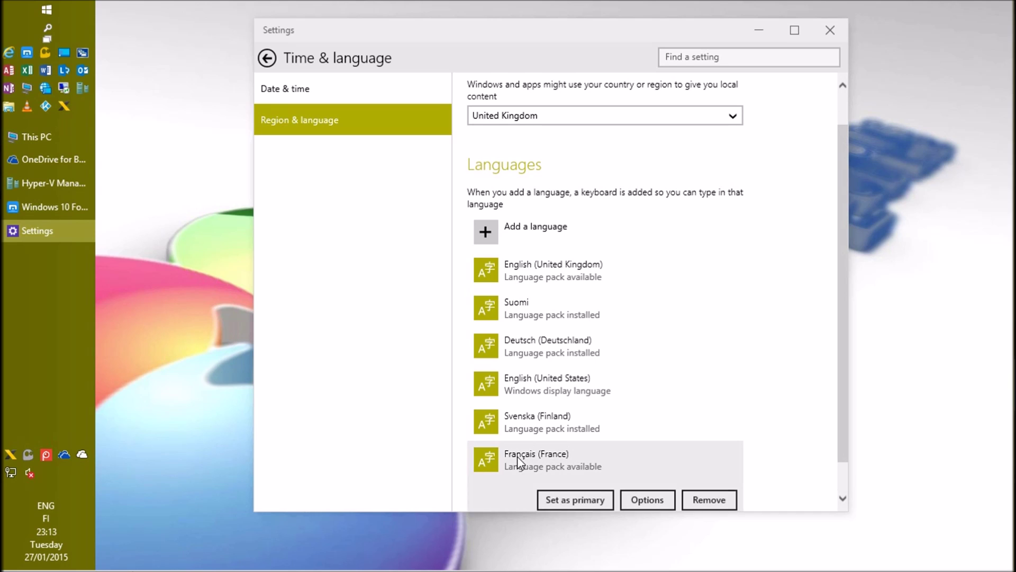
click(648, 500)
click(299, 145)
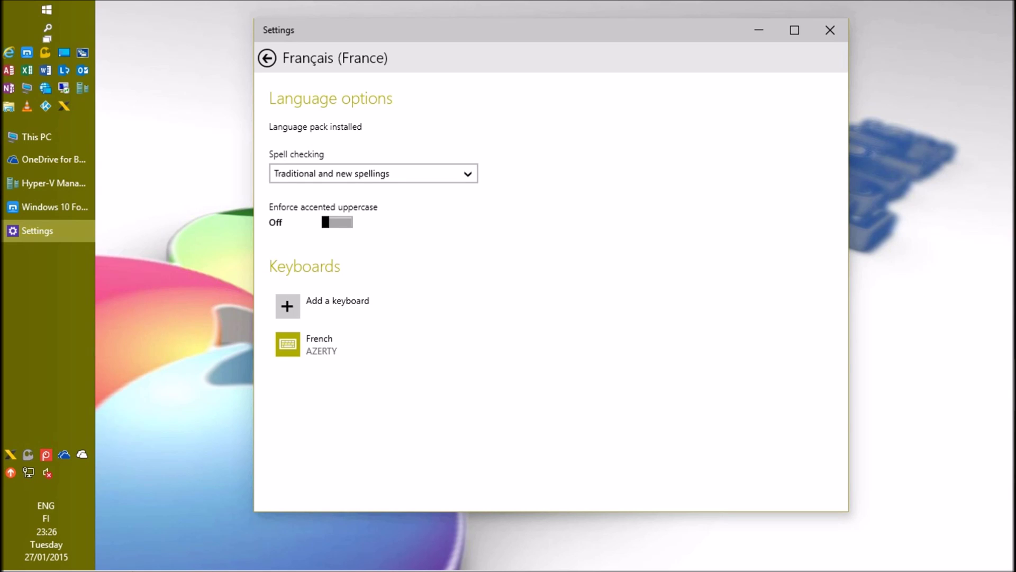
click(267, 57)
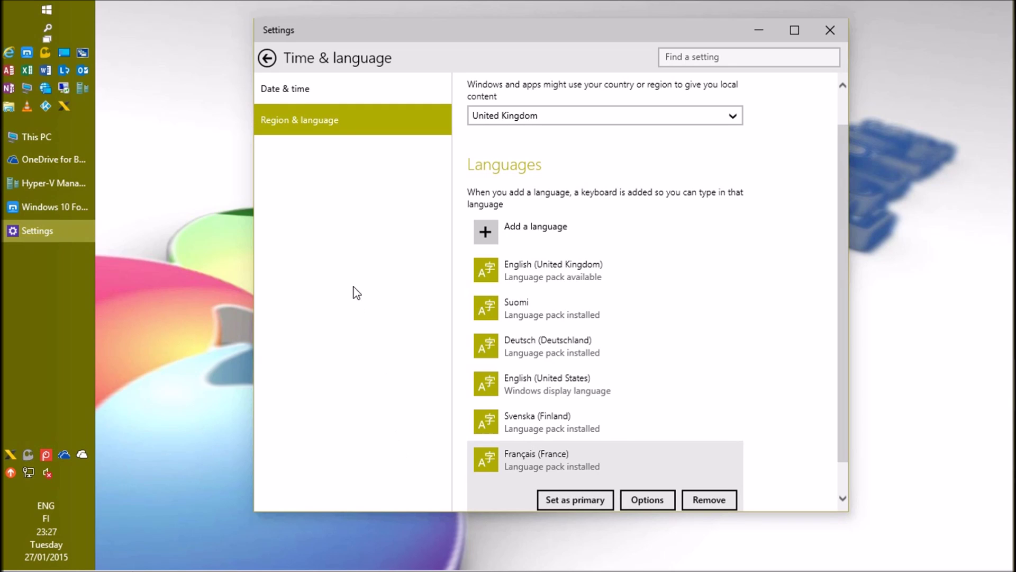
- Switch to the Test (Swedish) account through the Start menu's user account menu
click(45, 10)
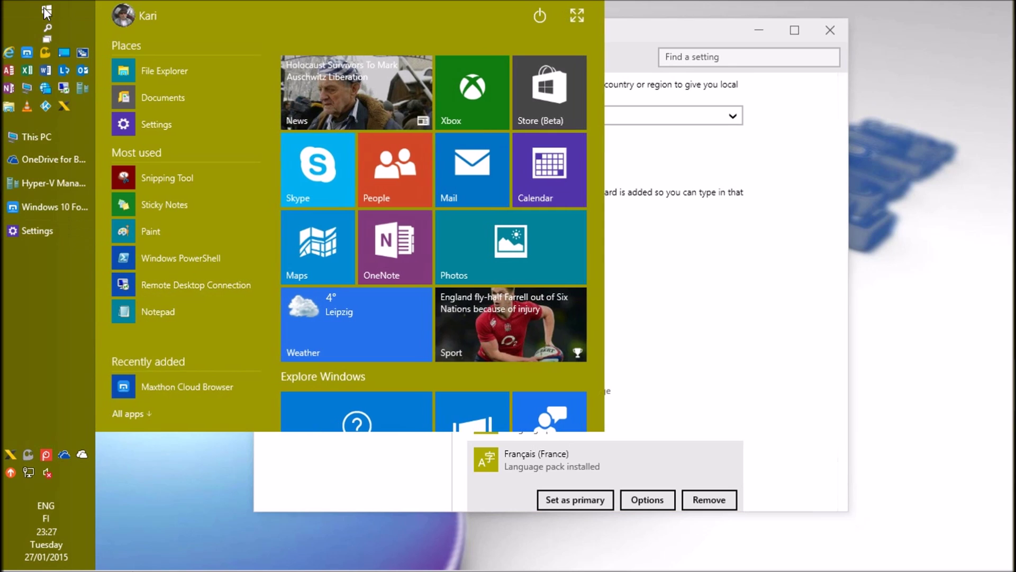
click(159, 16)
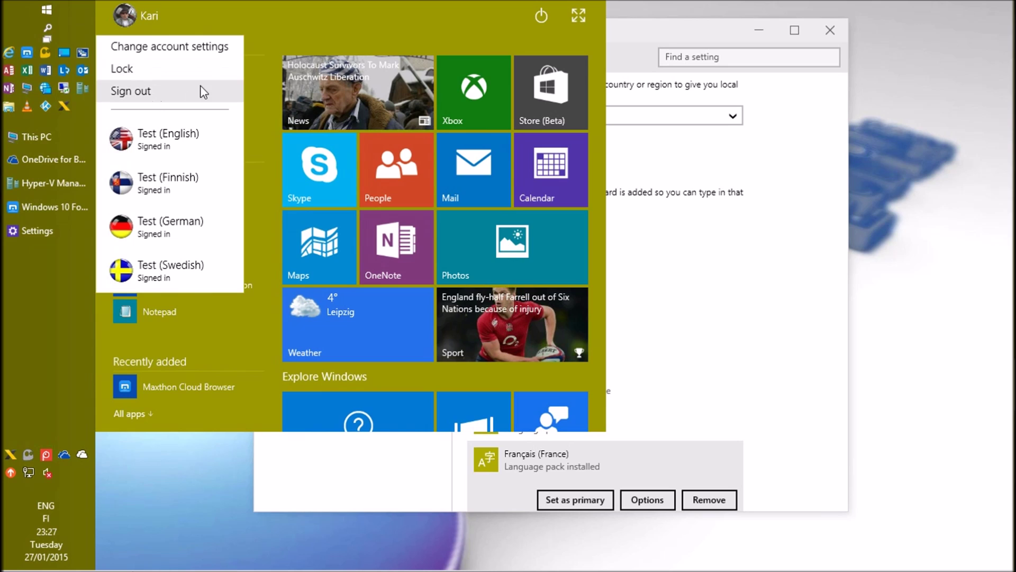
click(47, 10)
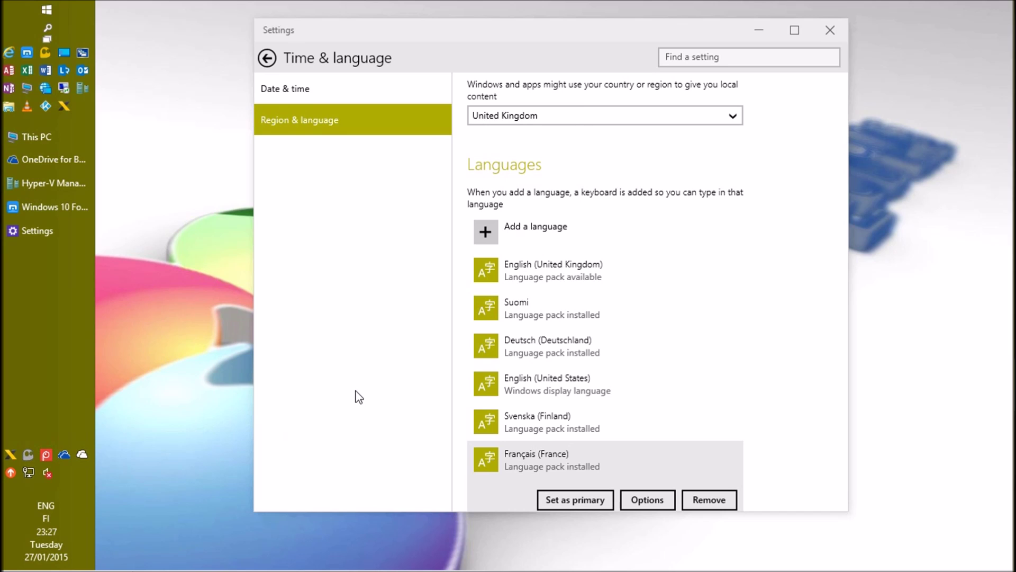
click(47, 11)
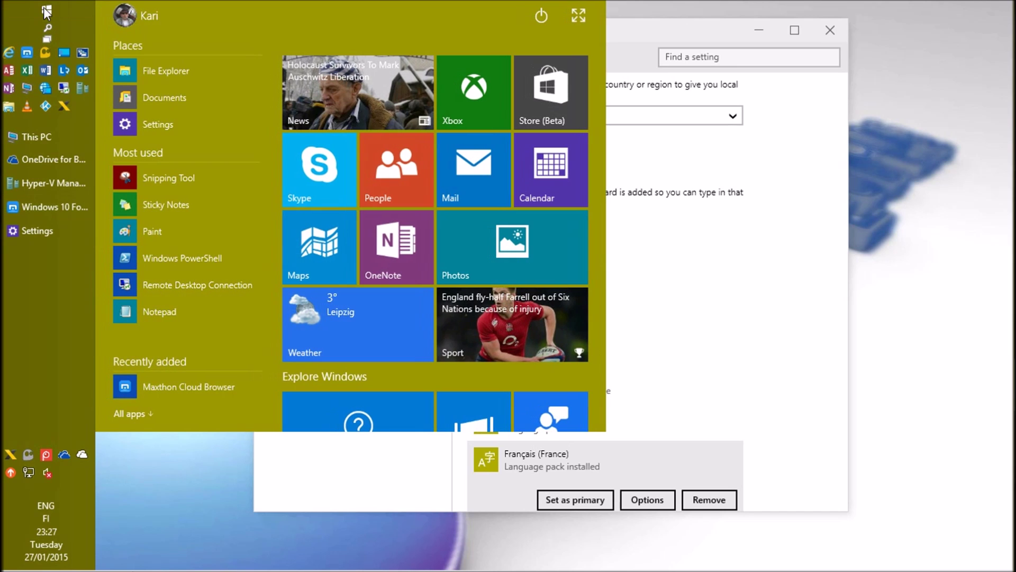
click(131, 22)
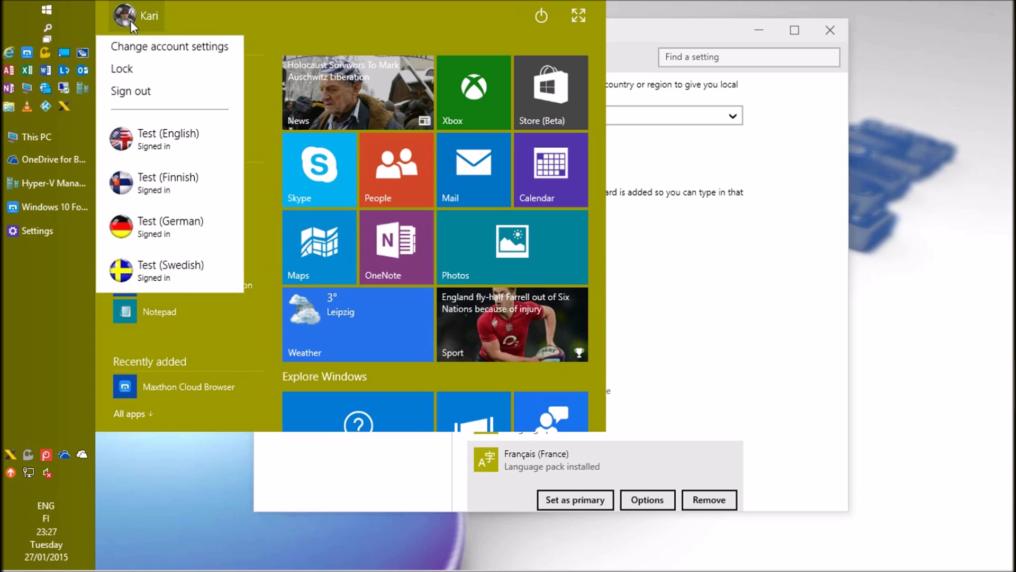
click(190, 269)
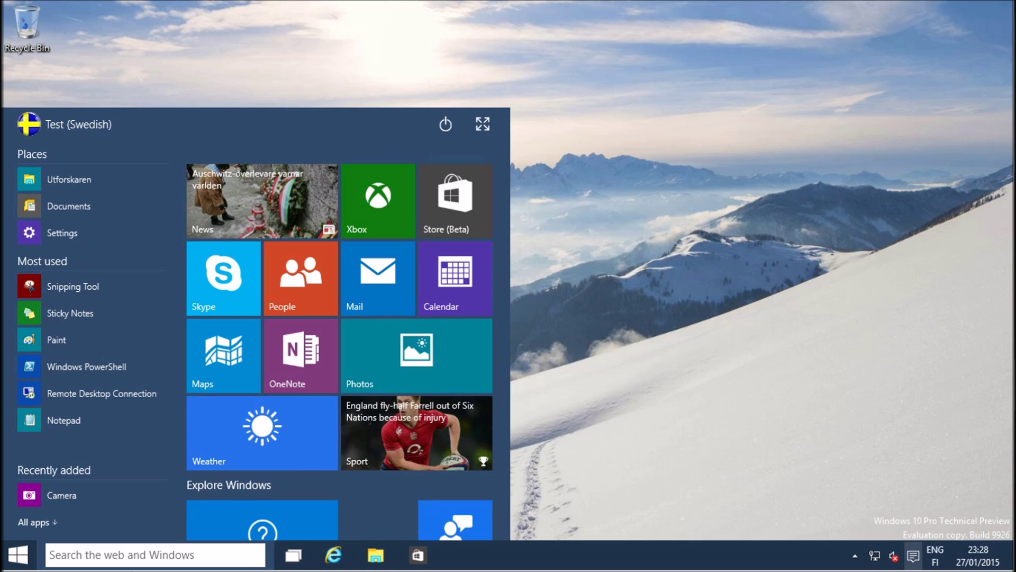
- Add Svenska (Finland) under Time & language > Region & language on the Swedish account
click(62, 232)
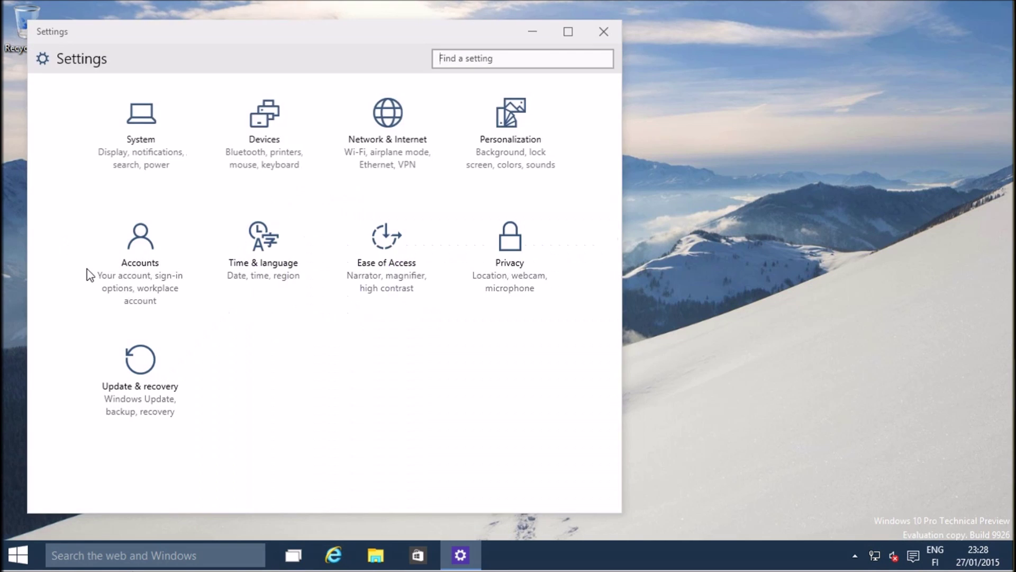
click(262, 254)
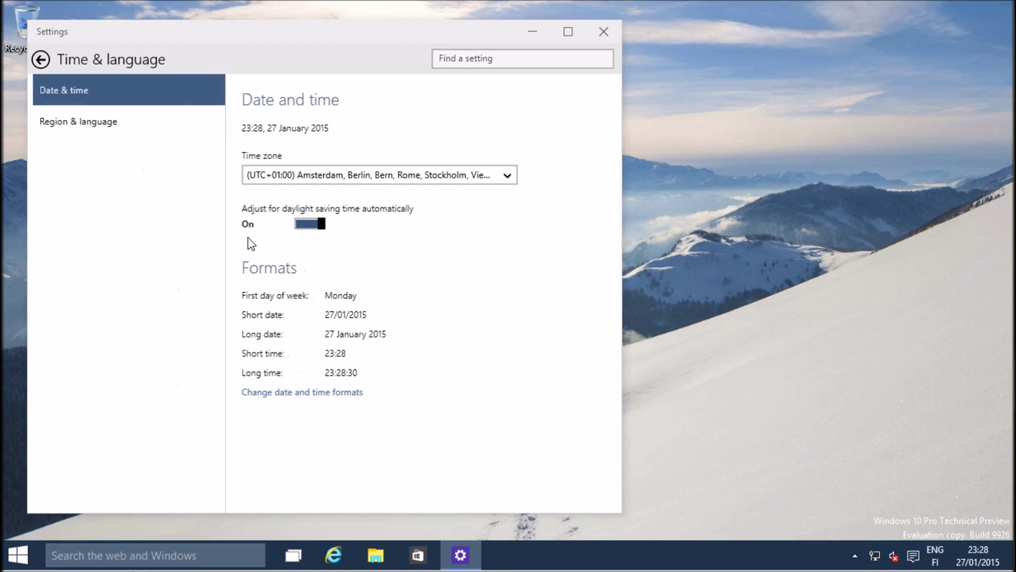
click(90, 121)
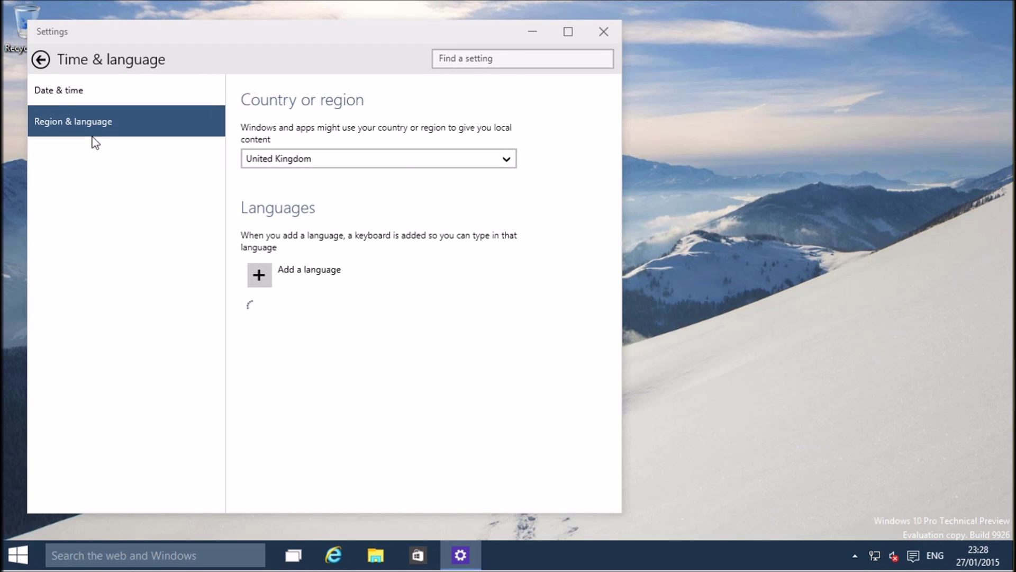
click(352, 278)
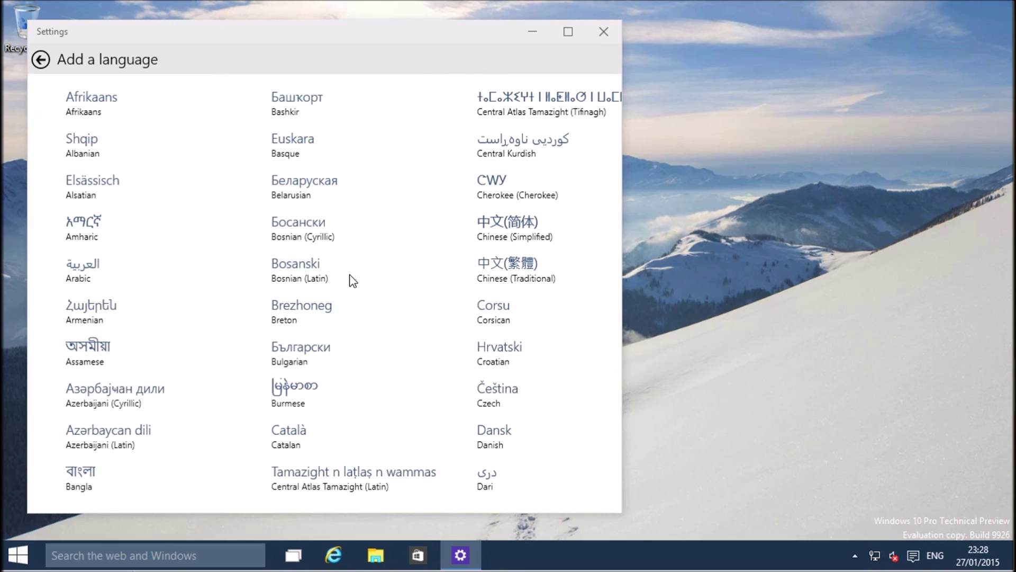
scroll(352, 287, down, 3)
scroll(348, 284, down, 2)
scroll(348, 283, down, 2)
scroll(348, 283, down, 2)
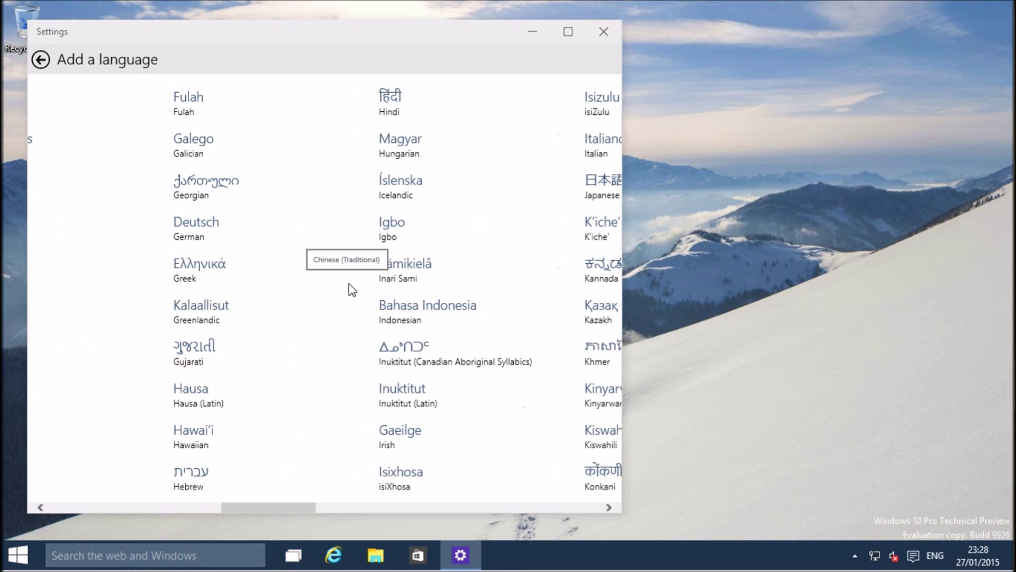
scroll(349, 284, down, 2)
scroll(349, 284, down, 2)
scroll(349, 284, down, 3)
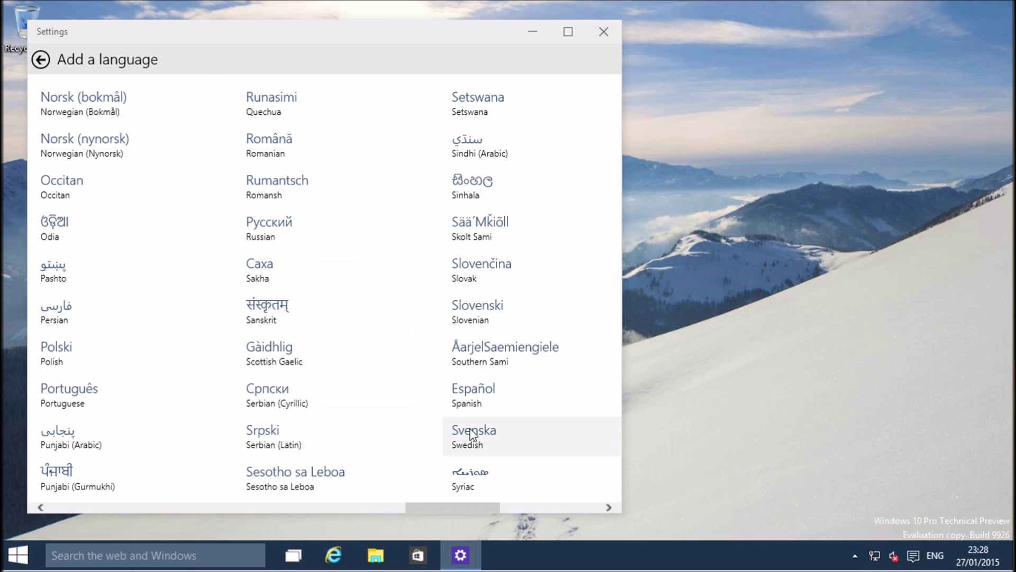
click(476, 433)
click(107, 97)
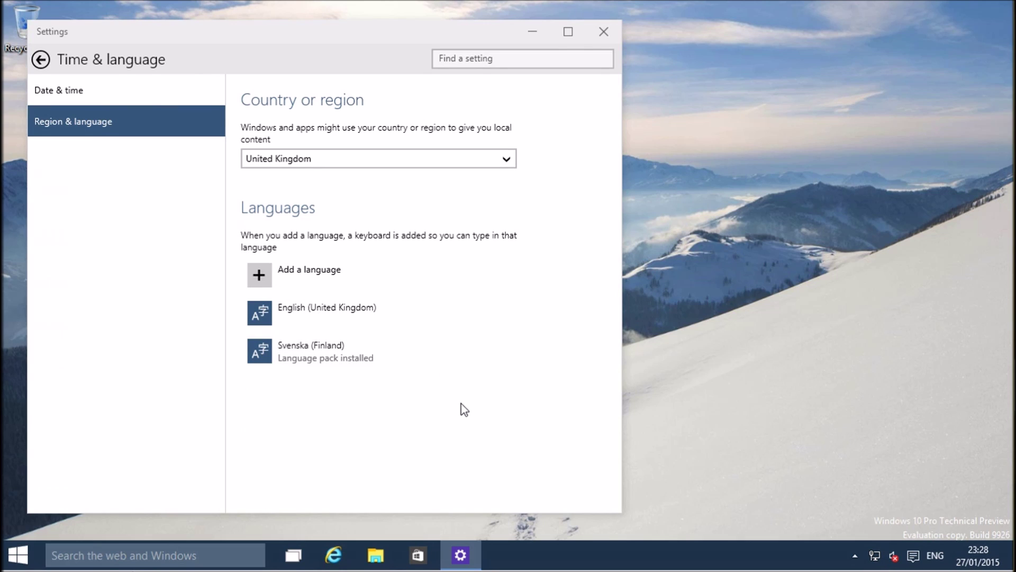
- Set Svenska (Finland) as the primary display language, then sign out and back in
click(404, 357)
mouse_move(379, 351)
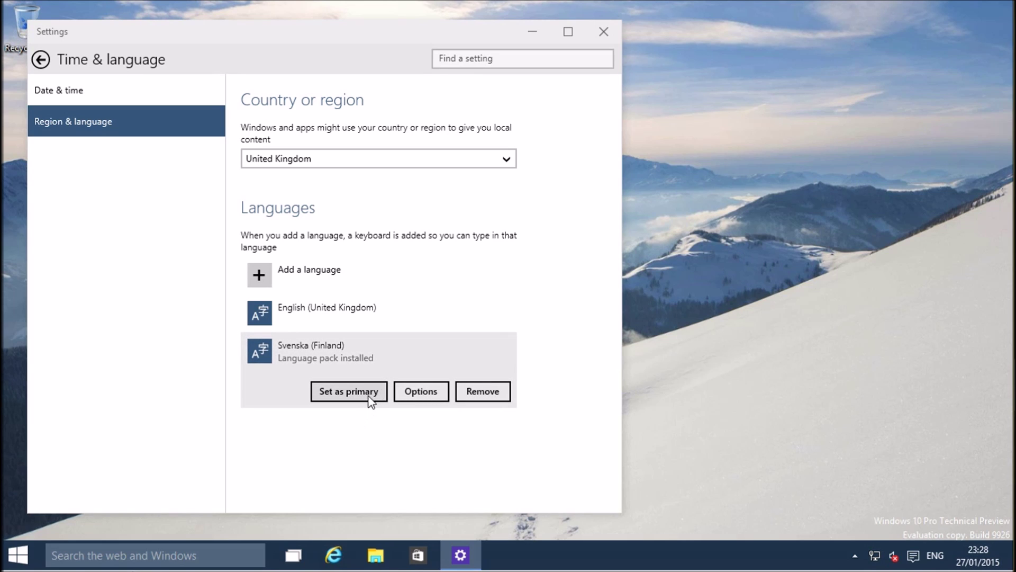
click(369, 398)
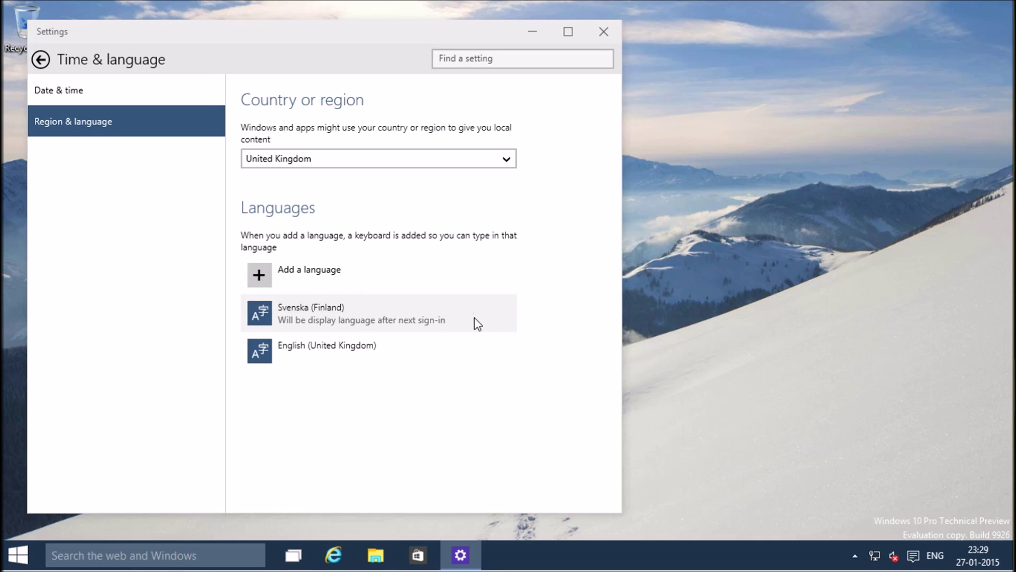
click(18, 556)
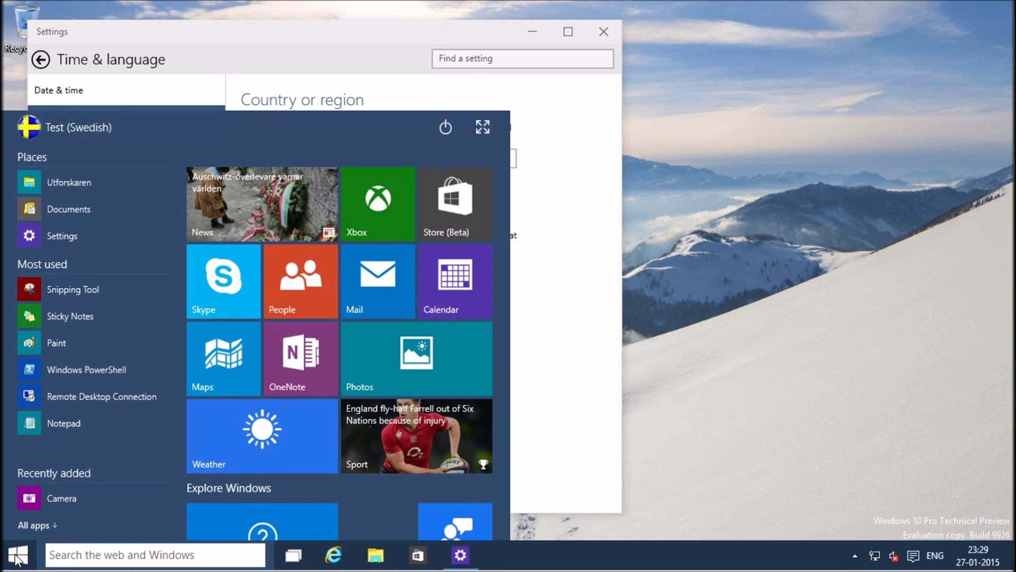
click(46, 123)
click(48, 196)
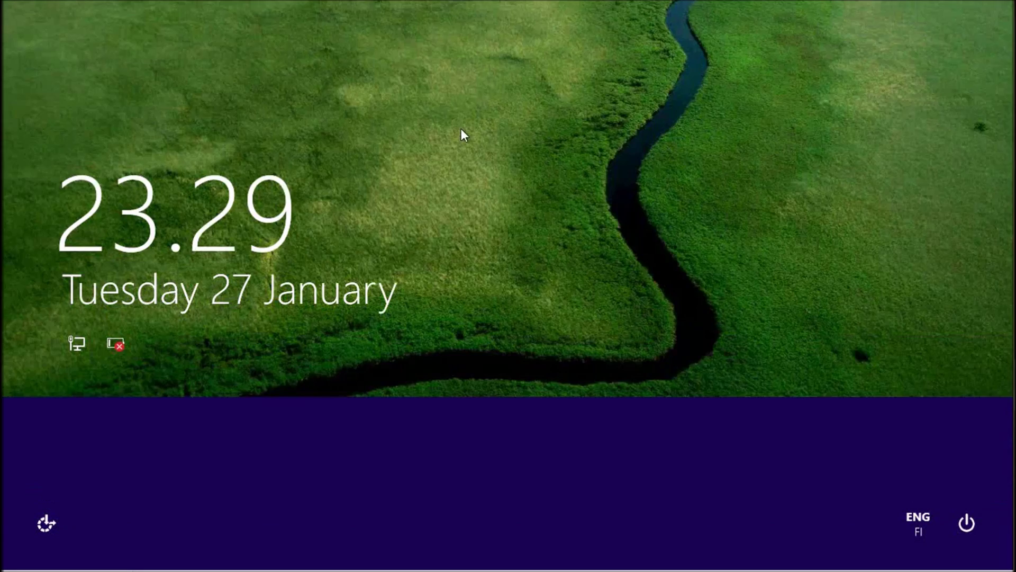
click(462, 129)
click(835, 216)
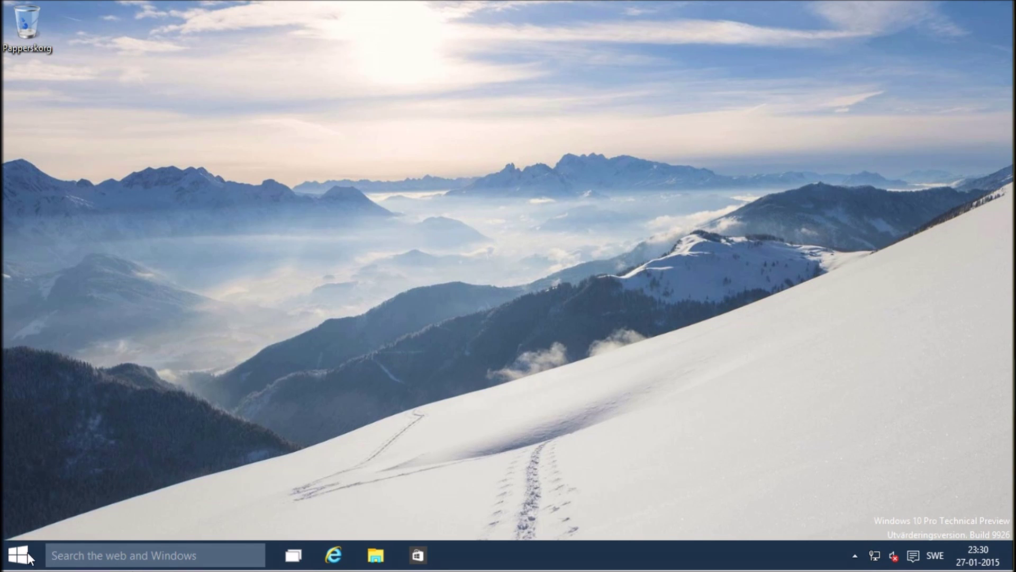
- Check the Swedish labels in the Win+X menu, File Explorer (Utforskaren) and the Start menu
right_click(14, 561)
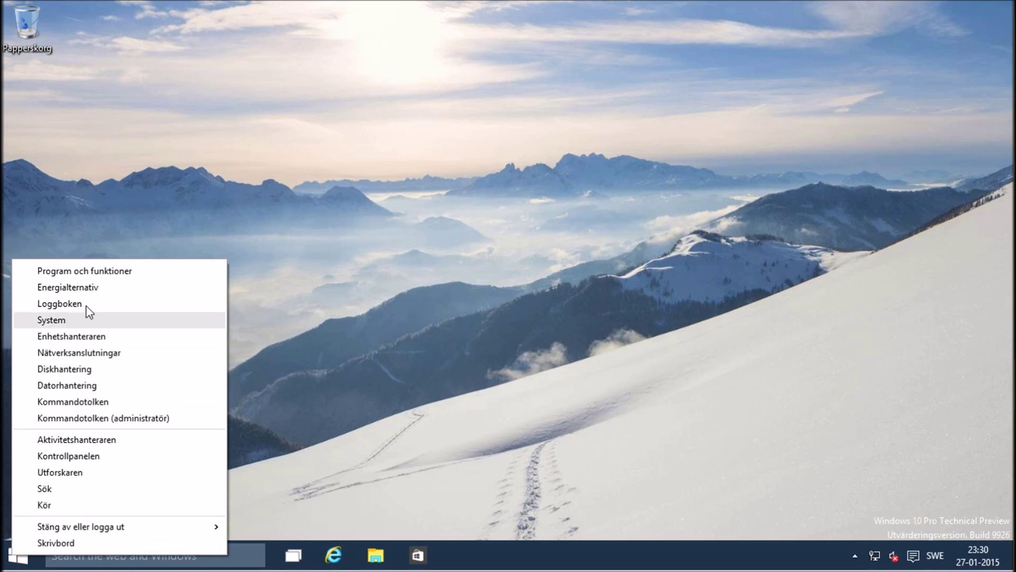
click(377, 556)
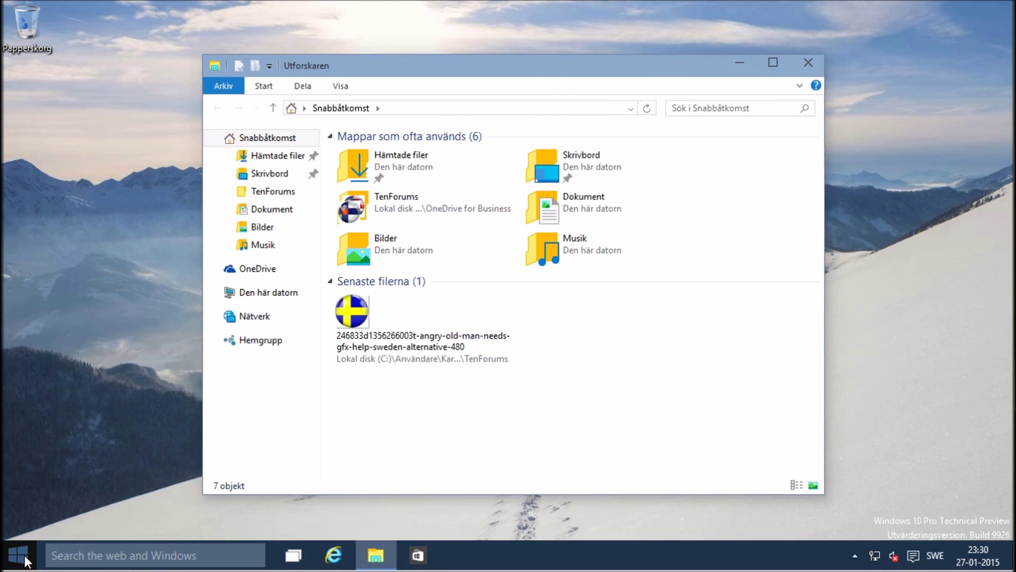
click(17, 554)
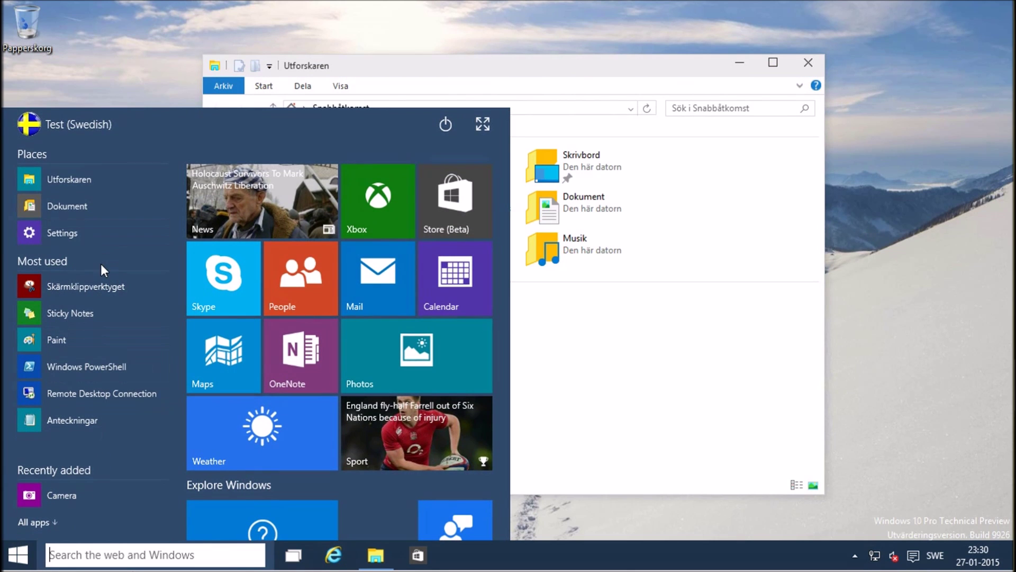